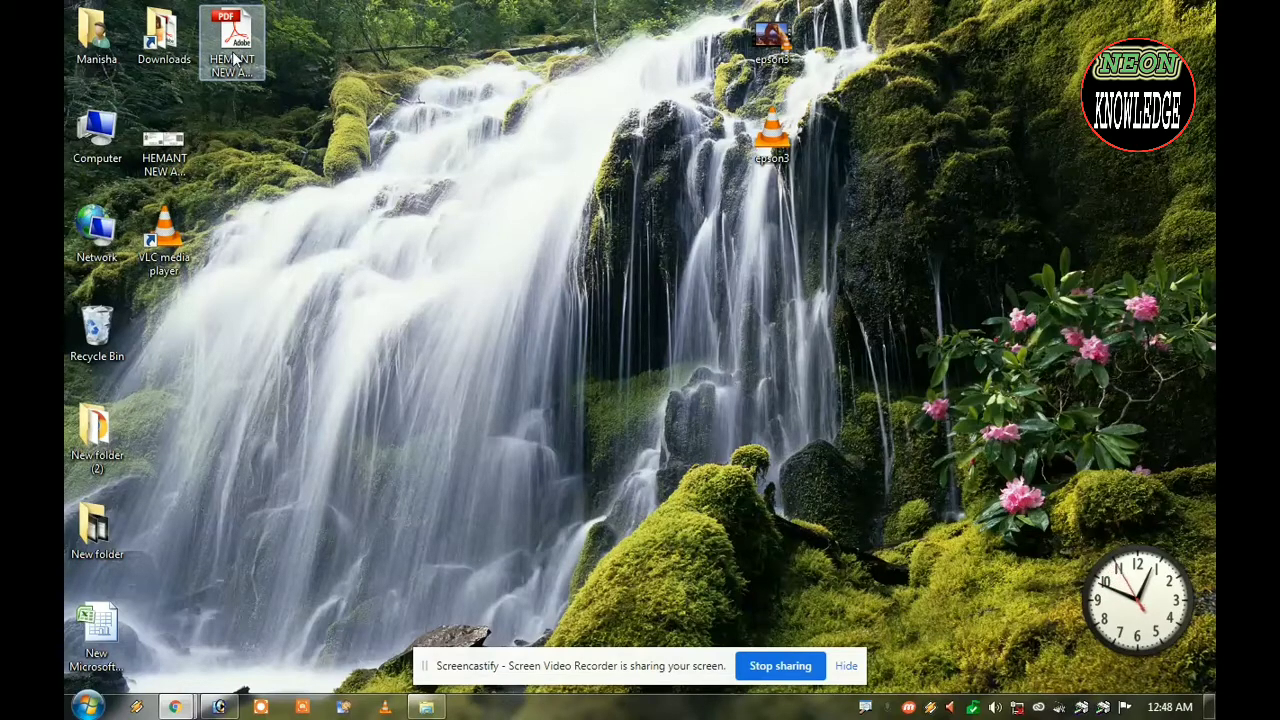
# - Select the Aadhaar PDF on the desktop and bring up its Open with program list
pyautogui.click(233, 60)
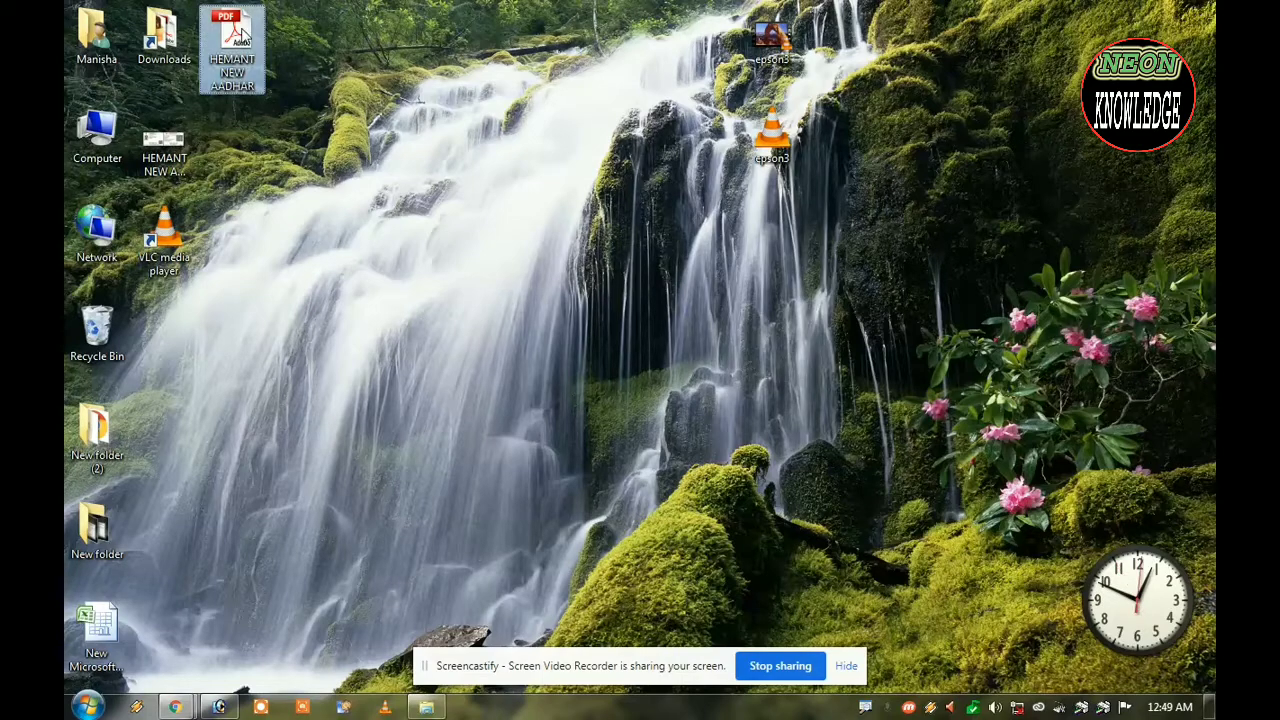
pyautogui.rightClick(236, 45)
pyautogui.moveTo(290, 152)
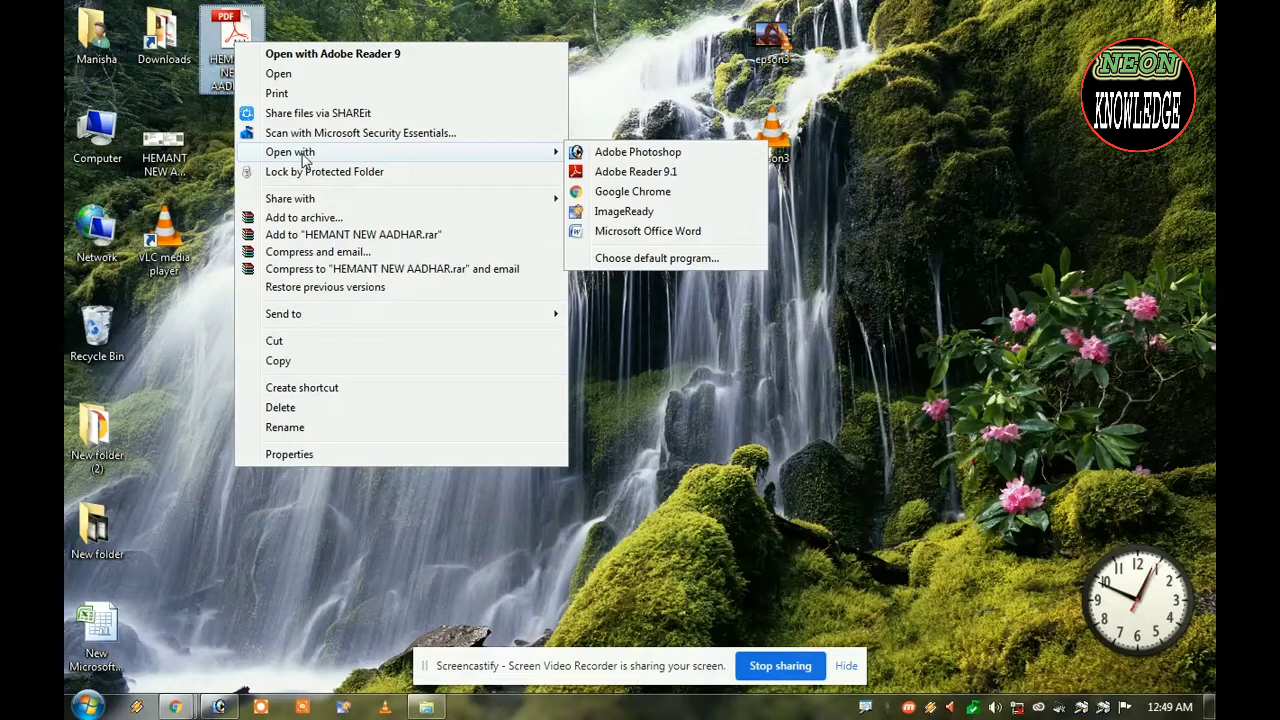
# - Open the PDF in Photoshop, enter the file's password, and accept the default rasterize settings
pyautogui.click(615, 155)
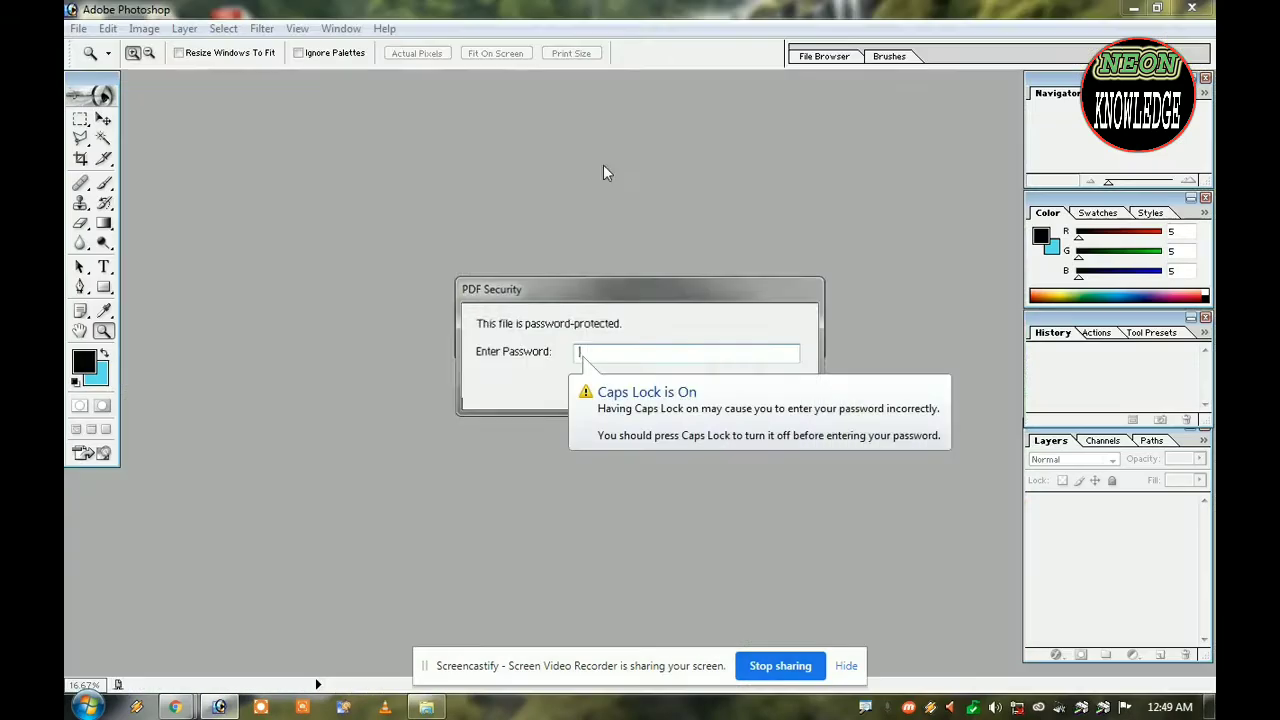
pyautogui.click(738, 390)
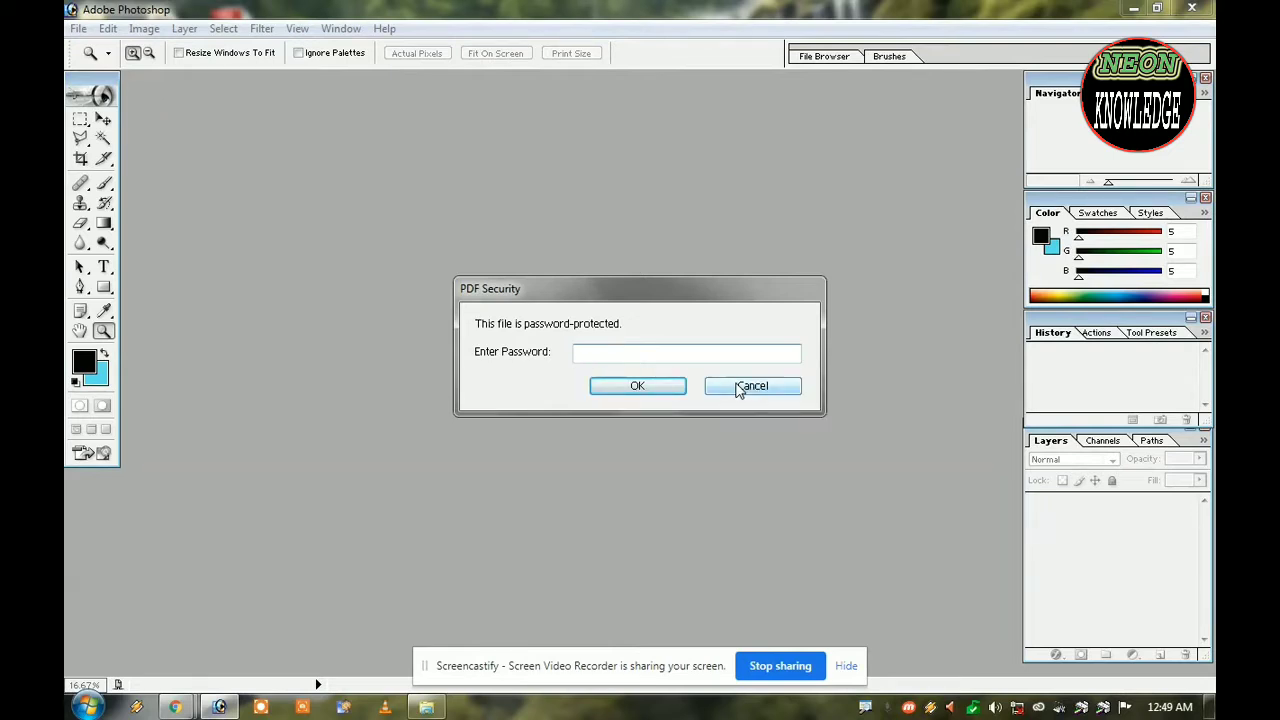
pyautogui.write('********')
pyautogui.click(637, 387)
pyautogui.click(776, 294)
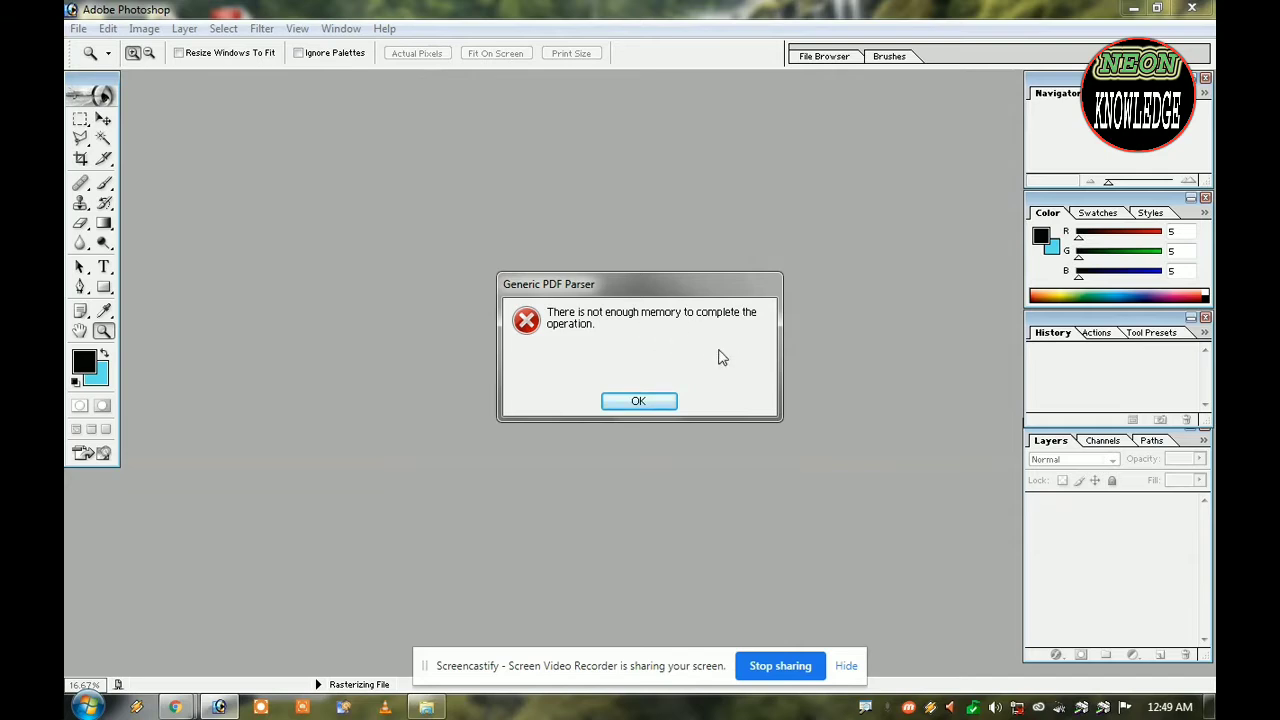
# - Dismiss the not-enough-memory error and jump from Photoshop to ImageReady
pyautogui.click(648, 408)
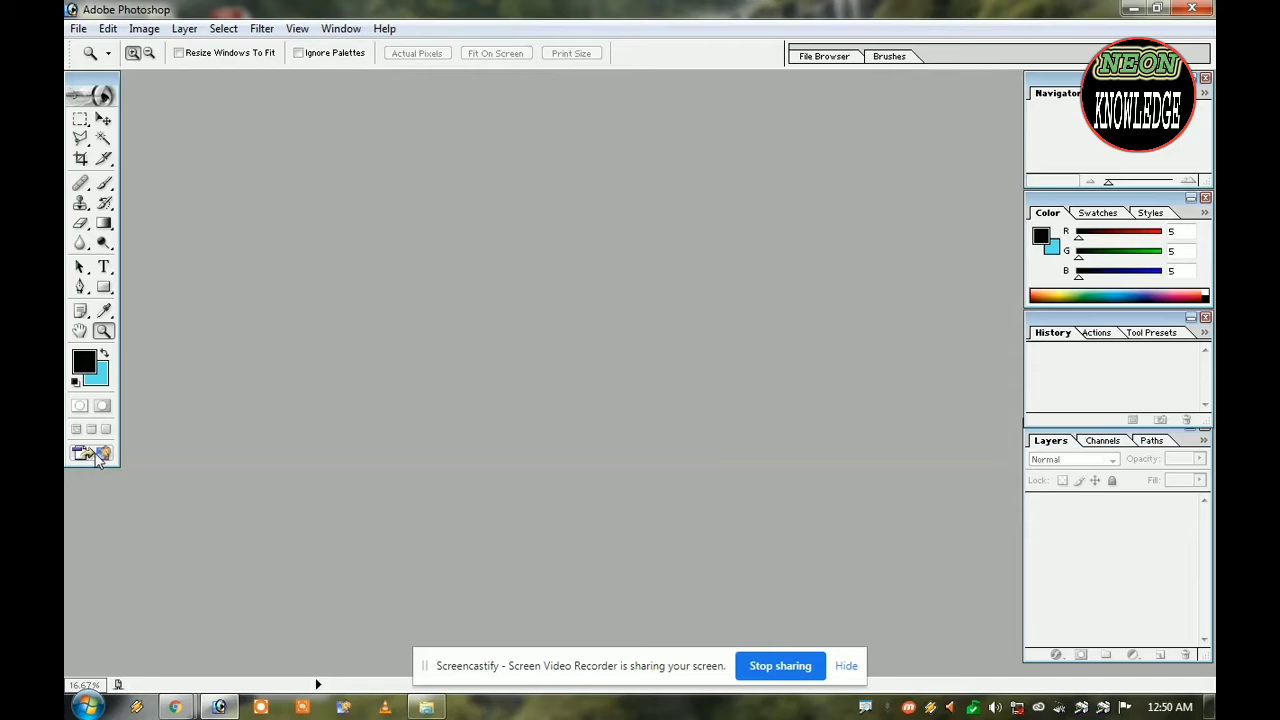
pyautogui.click(100, 455)
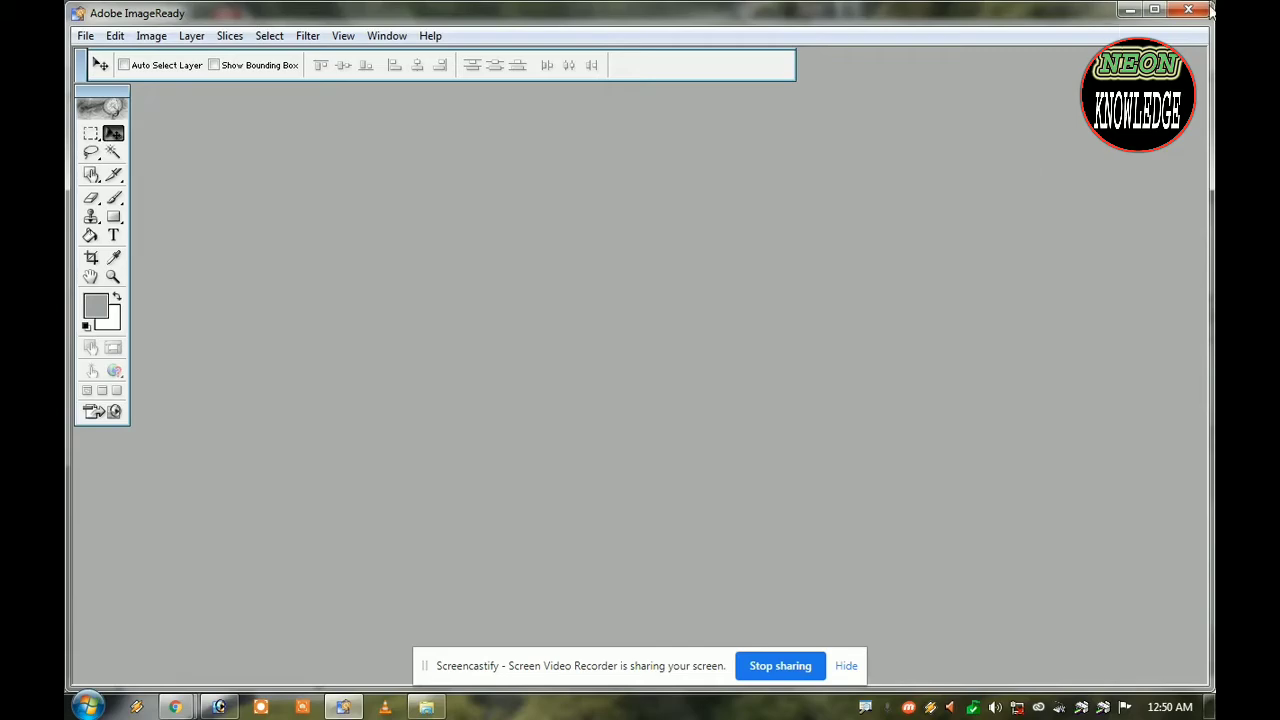
# - Minimise ImageReady and Photoshop, then open the Aadhaar PDF with ImageReady from the desktop
pyautogui.click(1126, 9)
pyautogui.click(1134, 9)
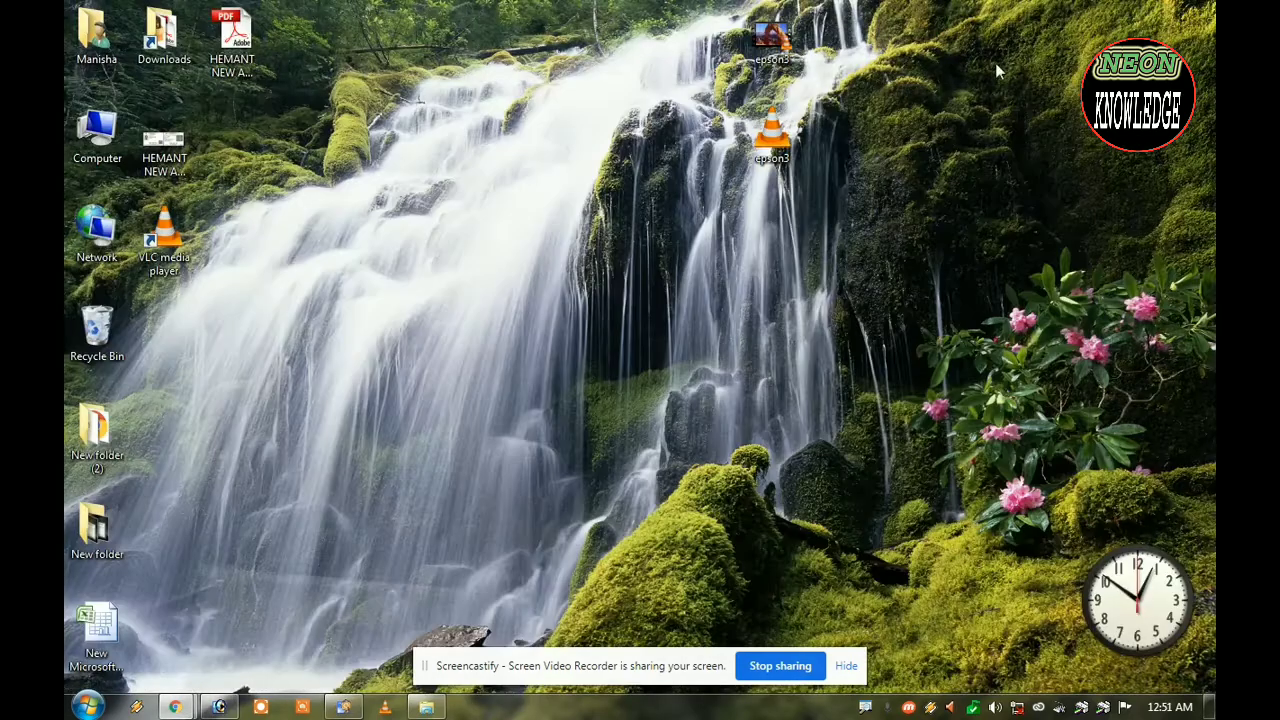
pyautogui.rightClick(236, 59)
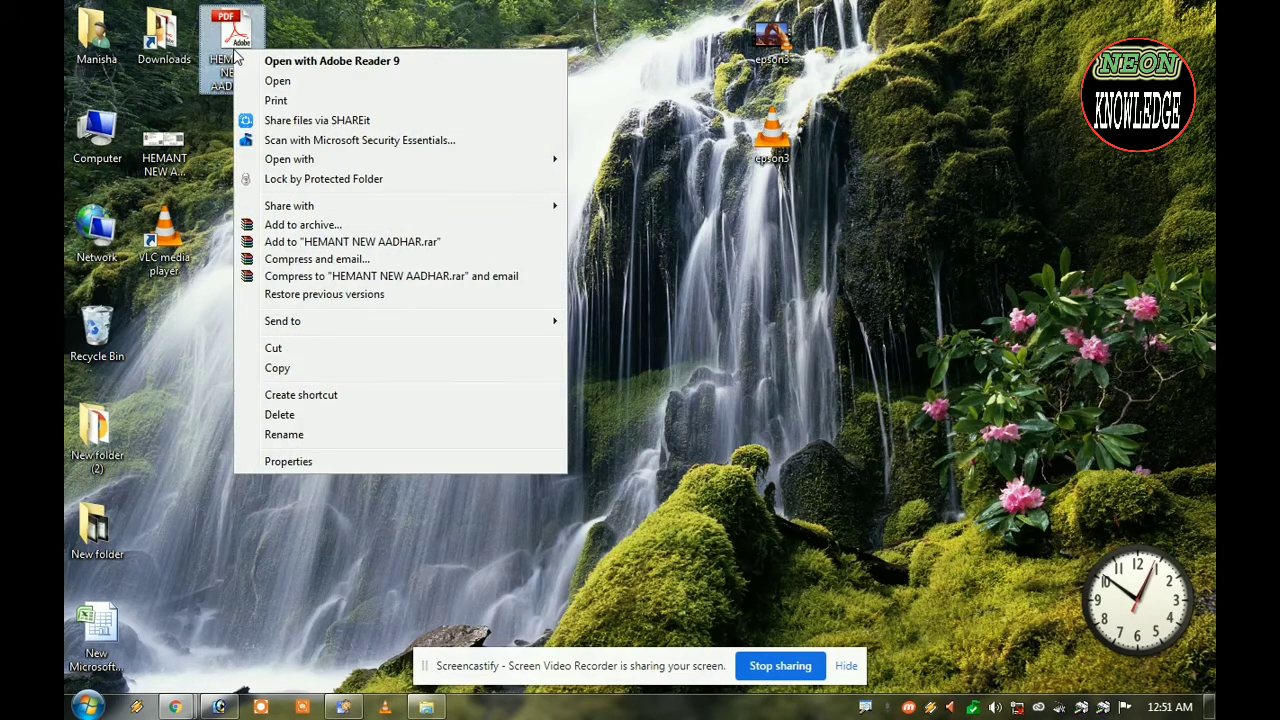
pyautogui.moveTo(289, 159)
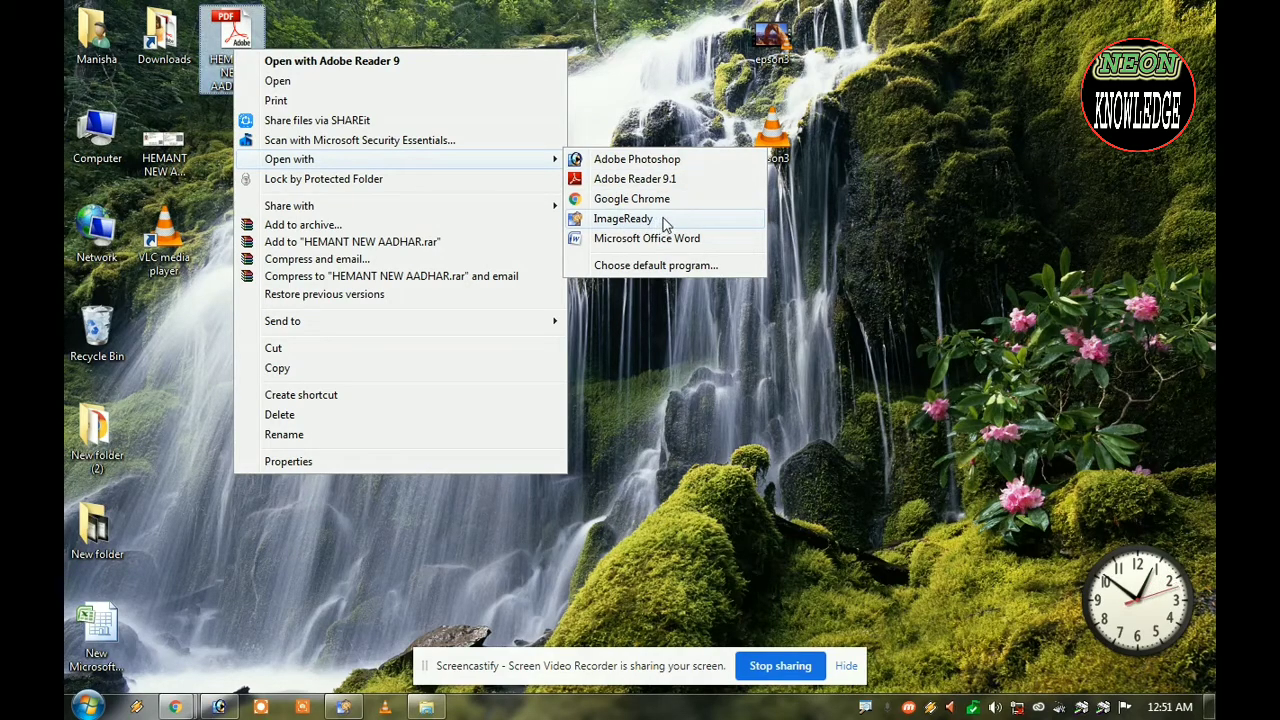
pyautogui.click(665, 224)
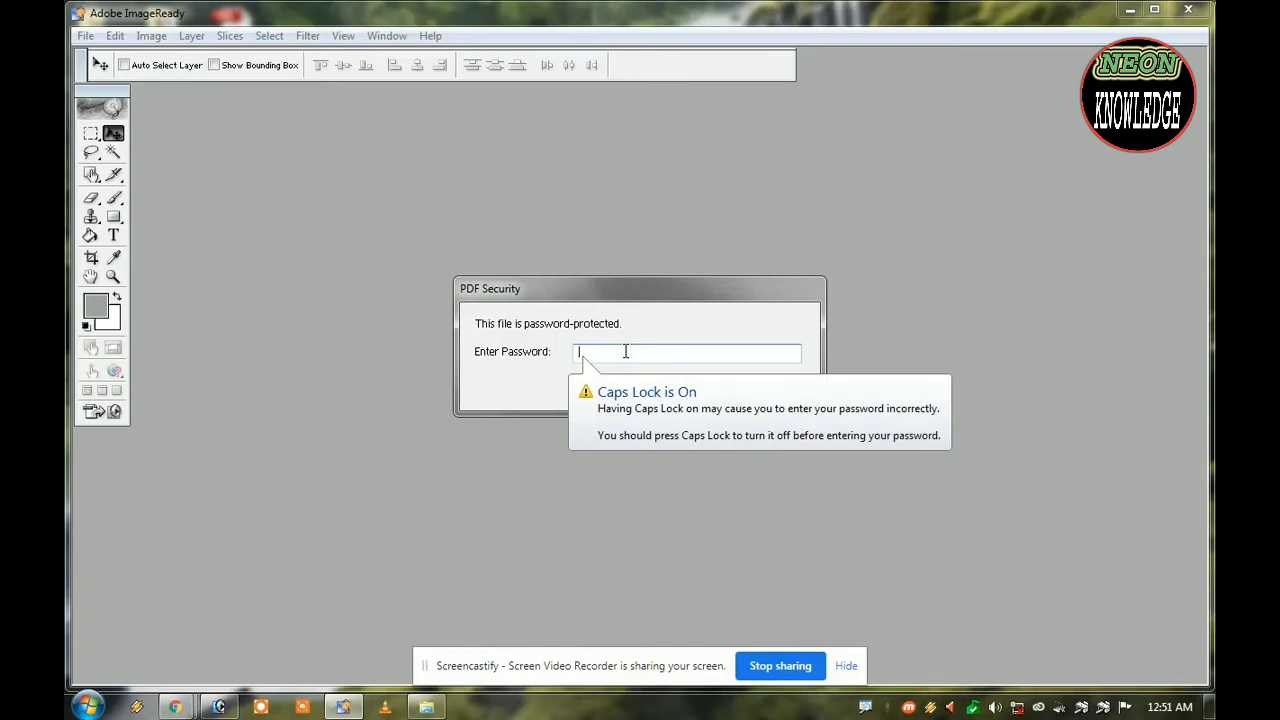
# - Enter the PDF's password in the PDF Security dialog and confirm it
pyautogui.write('********')
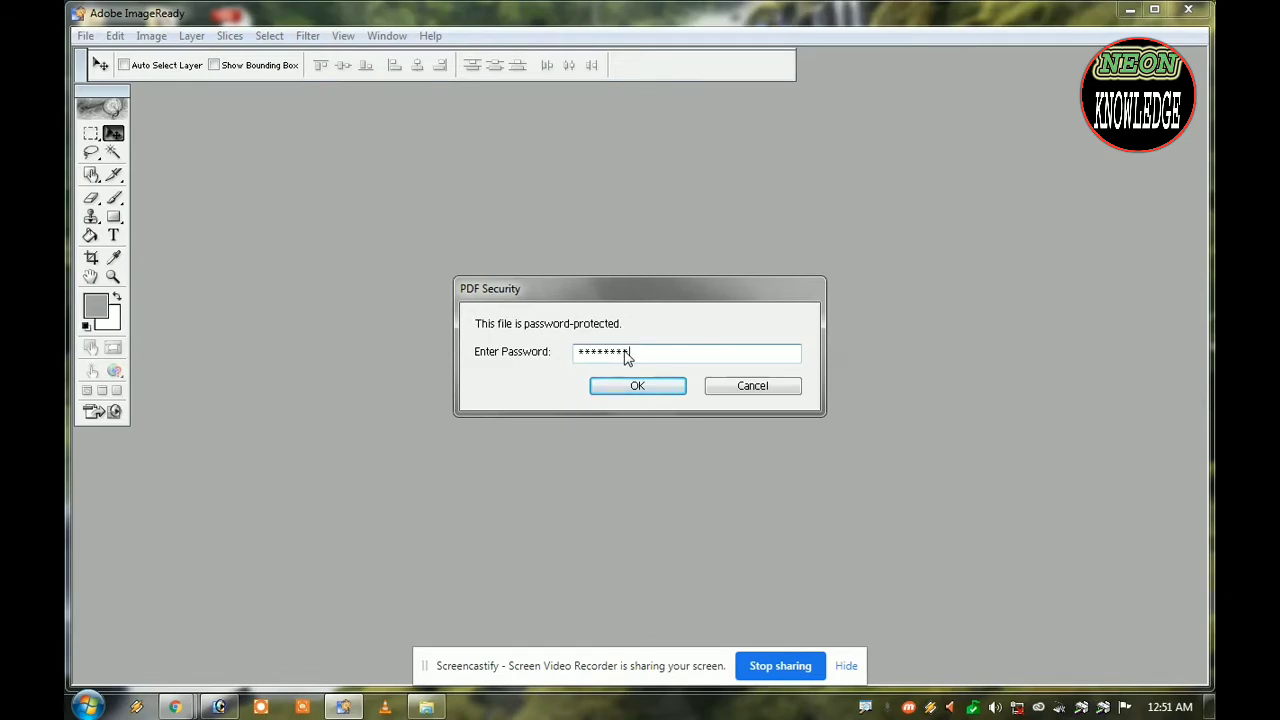
pyautogui.click(664, 389)
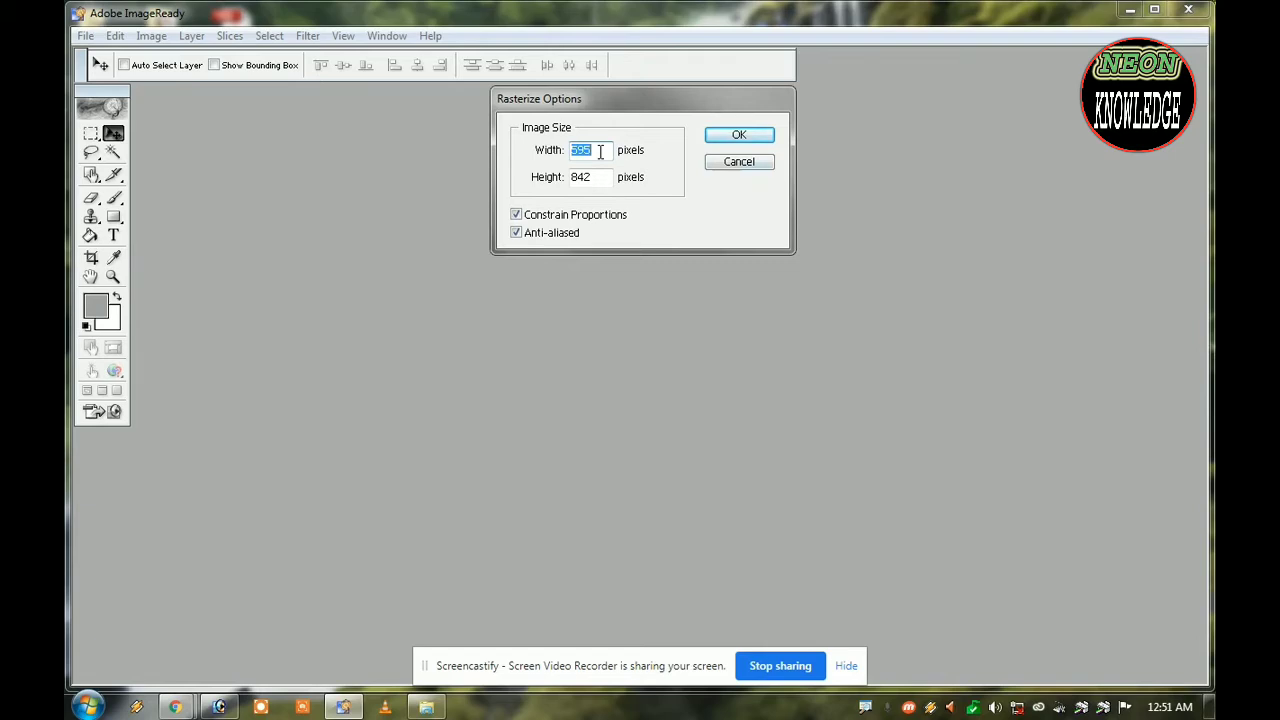
# - Change the Rasterize Options width from 595 to 2500 pixels and rasterize the PDF
pyautogui.click(600, 151)
pyautogui.press('BackSpace')
pyautogui.press('BackSpace')
pyautogui.press('BackSpace')
pyautogui.write('2500')
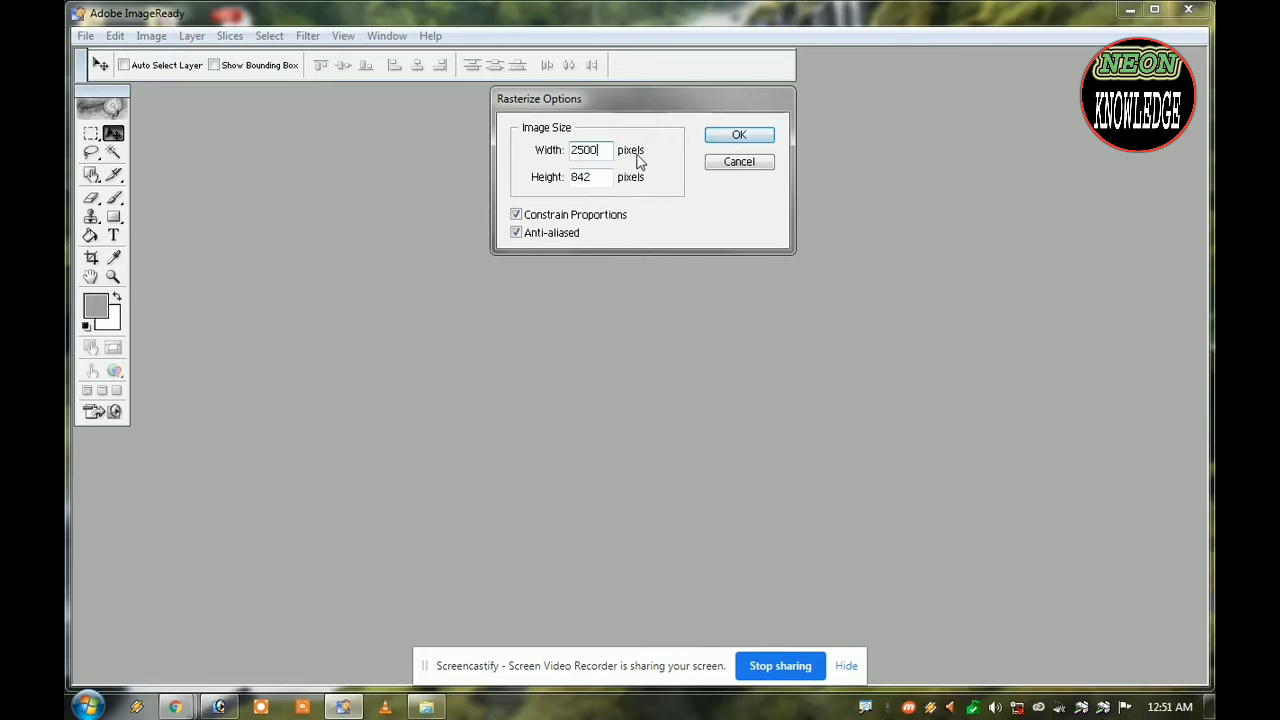
pyautogui.click(740, 140)
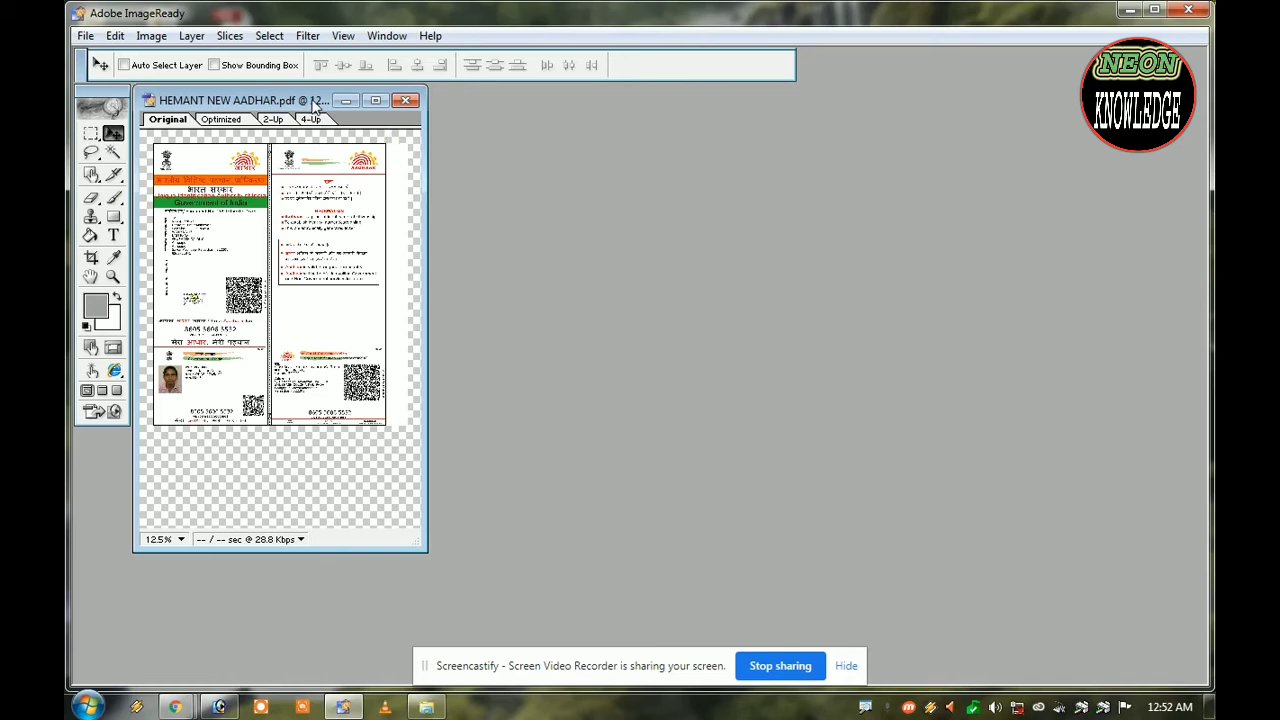
# - Jump the rasterized image to Photoshop and drag its window to the workspace centre
pyautogui.click(112, 412)
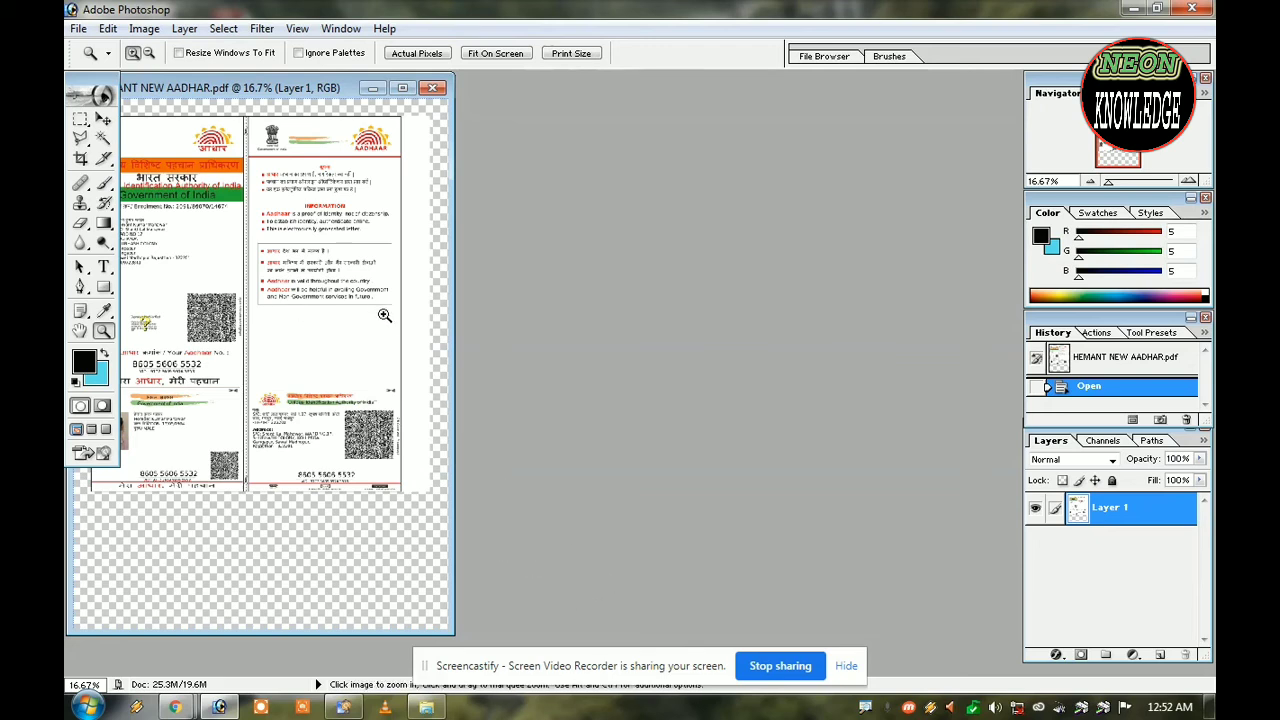
pyautogui.moveTo(293, 91); pyautogui.dragTo(521, 92)
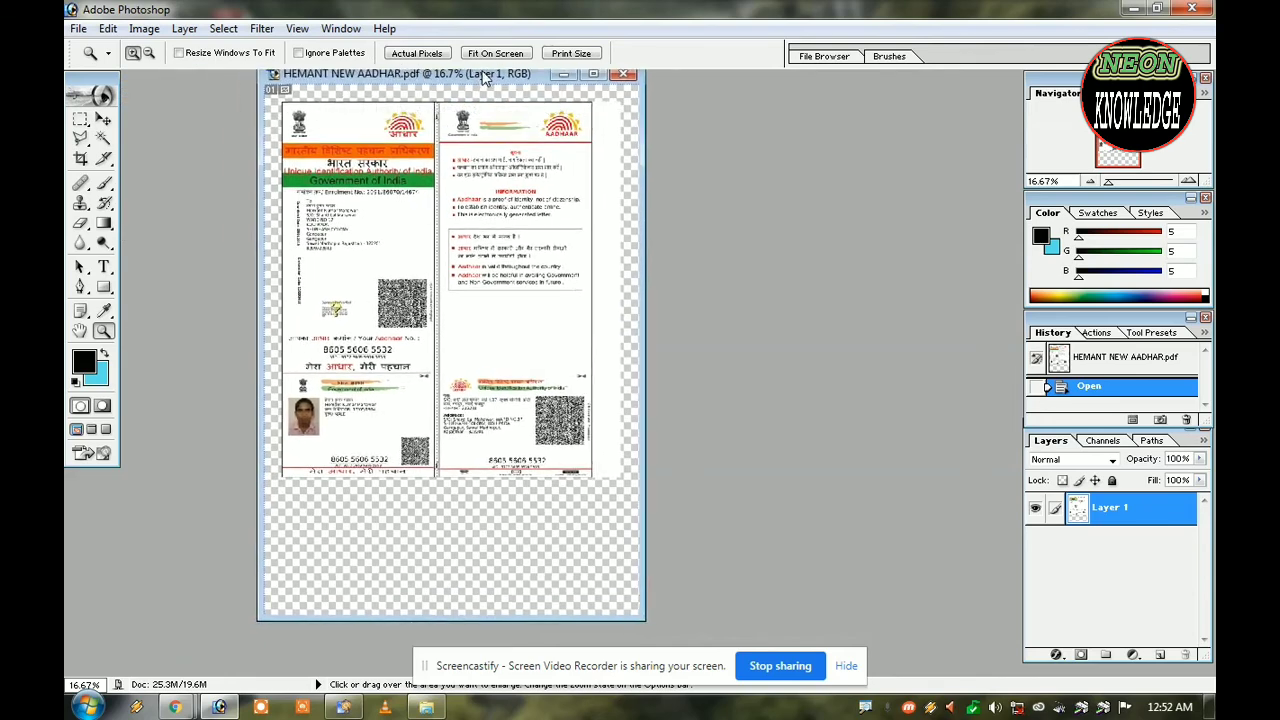